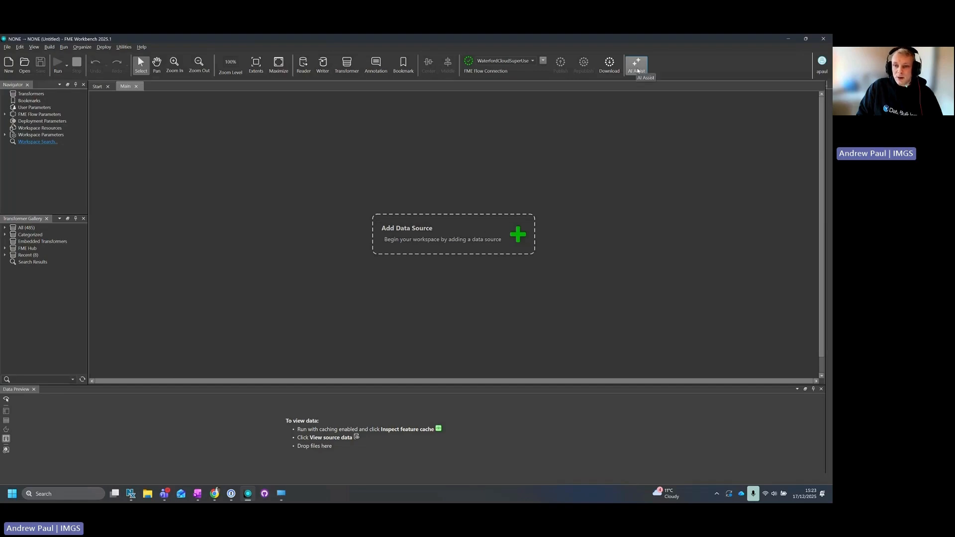
- Check the AI Assist settings in the Workbench section of FME Options
click(123, 47)
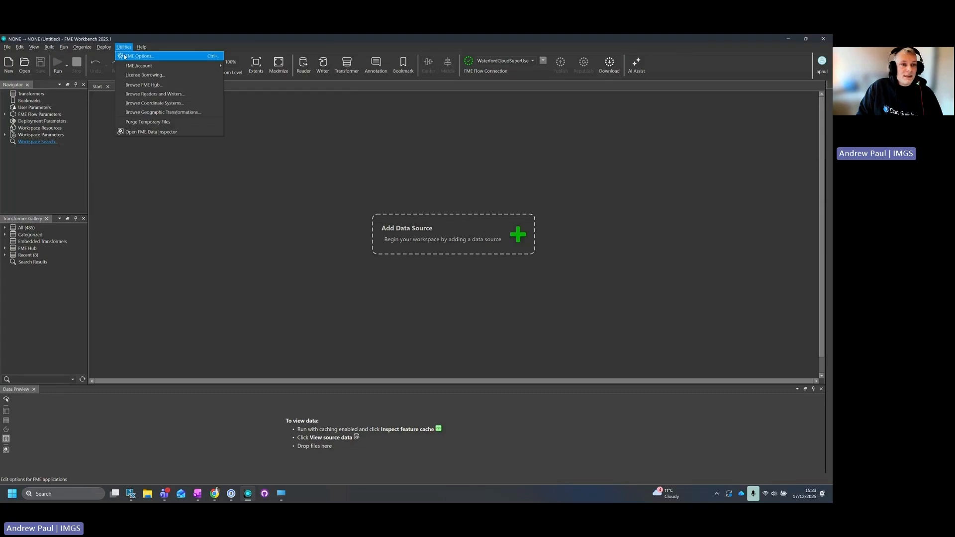
click(125, 56)
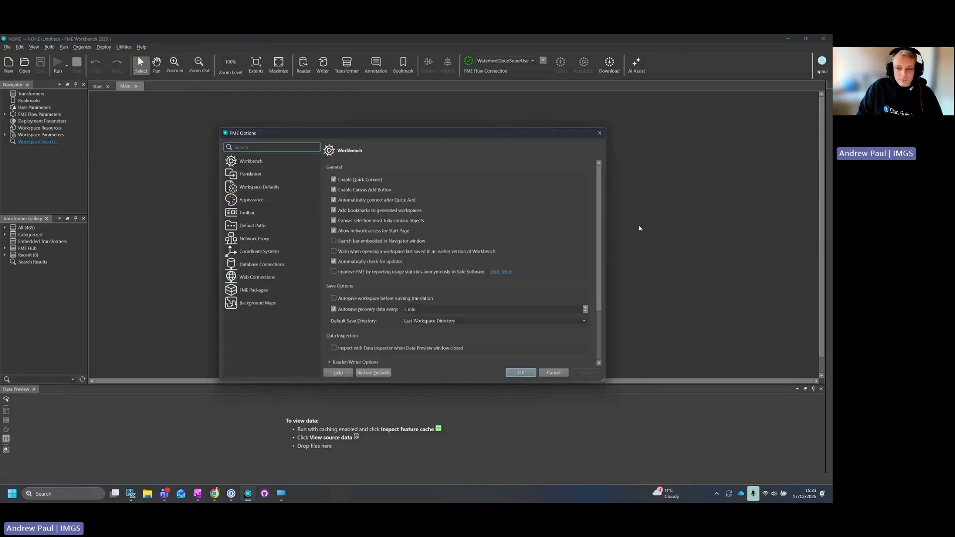
scroll(447, 284, down, 5)
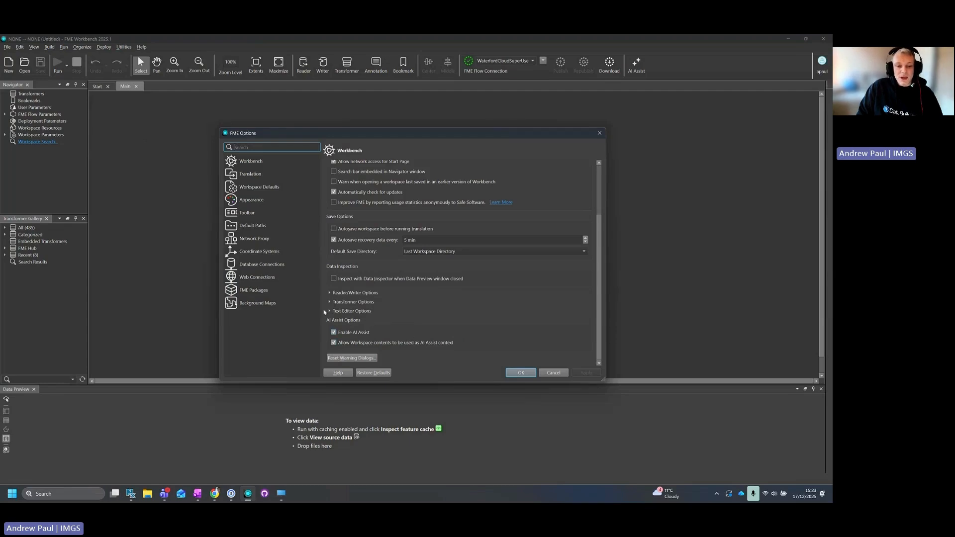
click(520, 375)
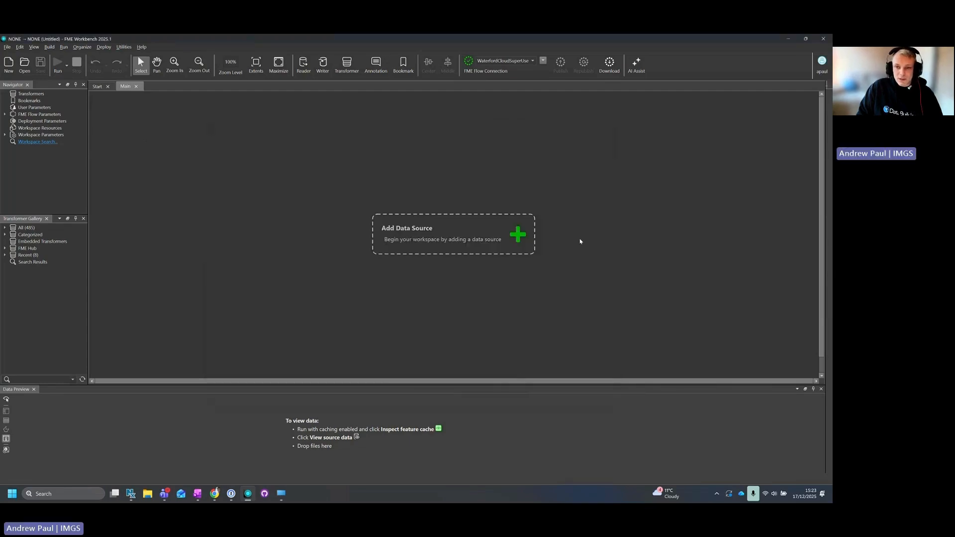
- Show the AI Assist pane and open the recent workspace AI_Assist_Demo.fmw
click(636, 63)
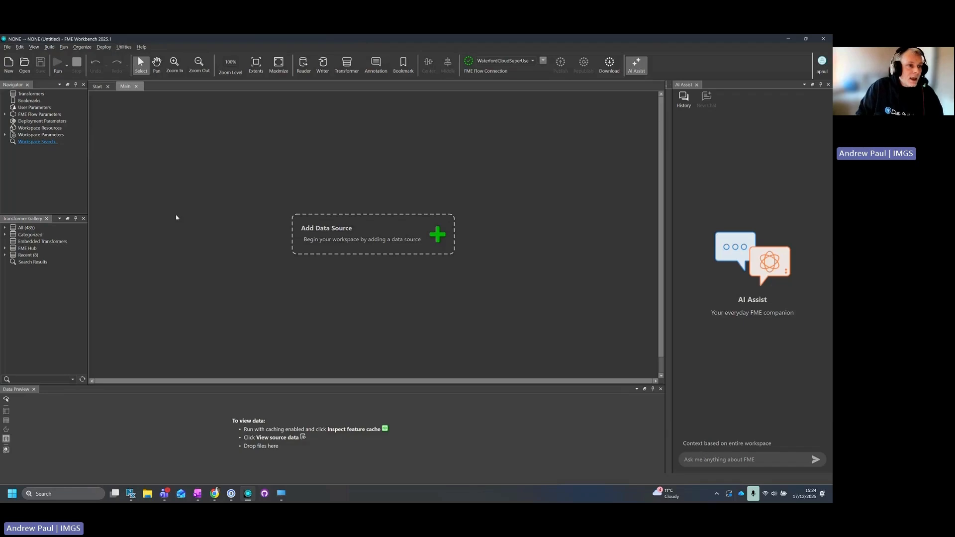
click(7, 47)
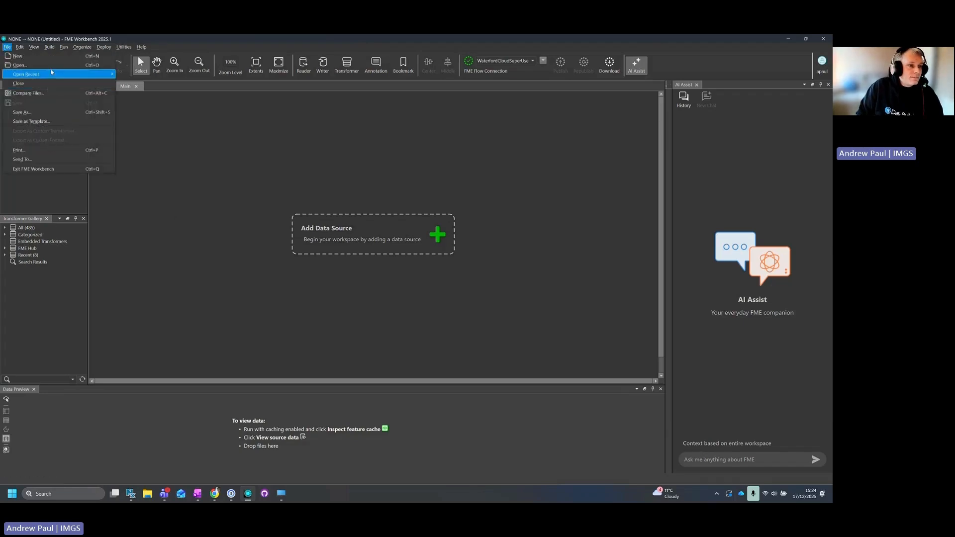
mouse_move(51, 73)
click(197, 136)
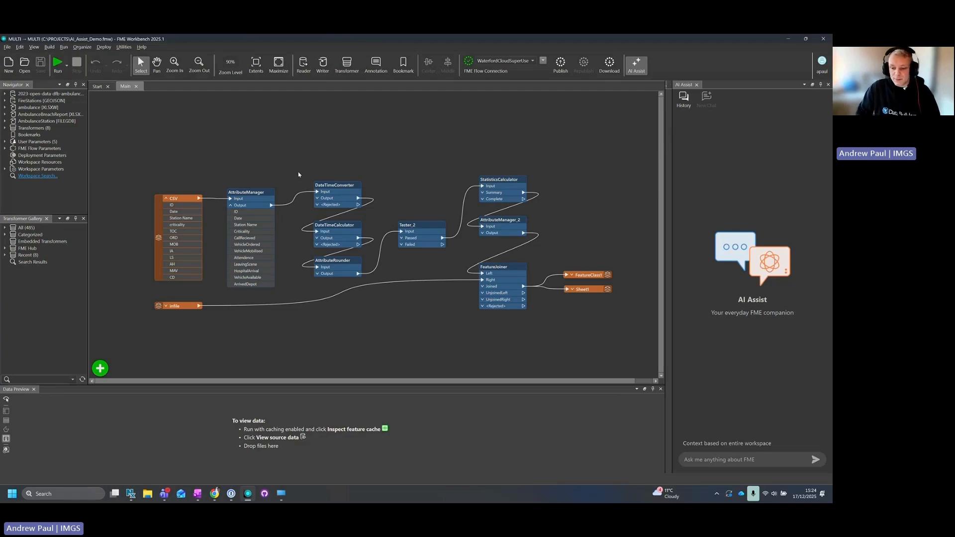
- Ask AI Assist to "describe this workspace to me" with the entire workspace as context
click(716, 462)
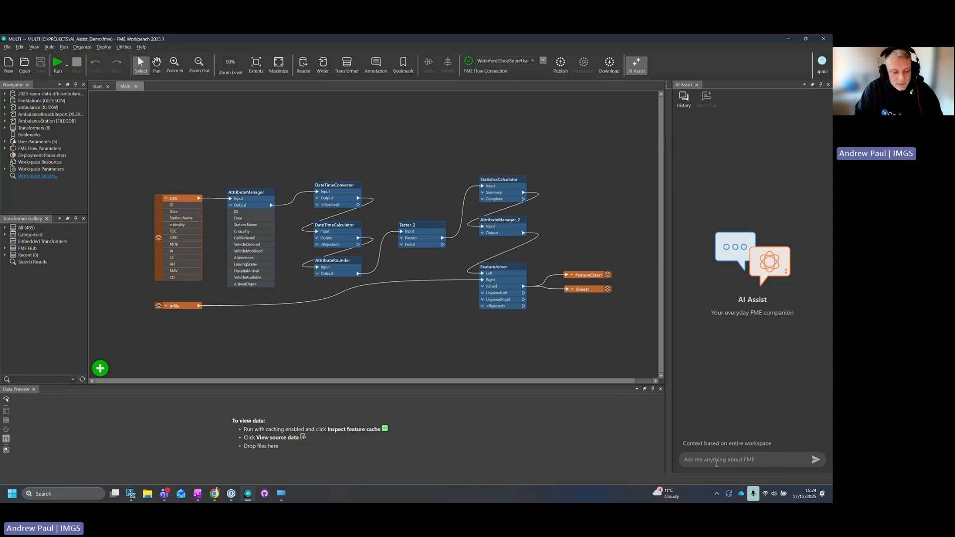
text(describ)
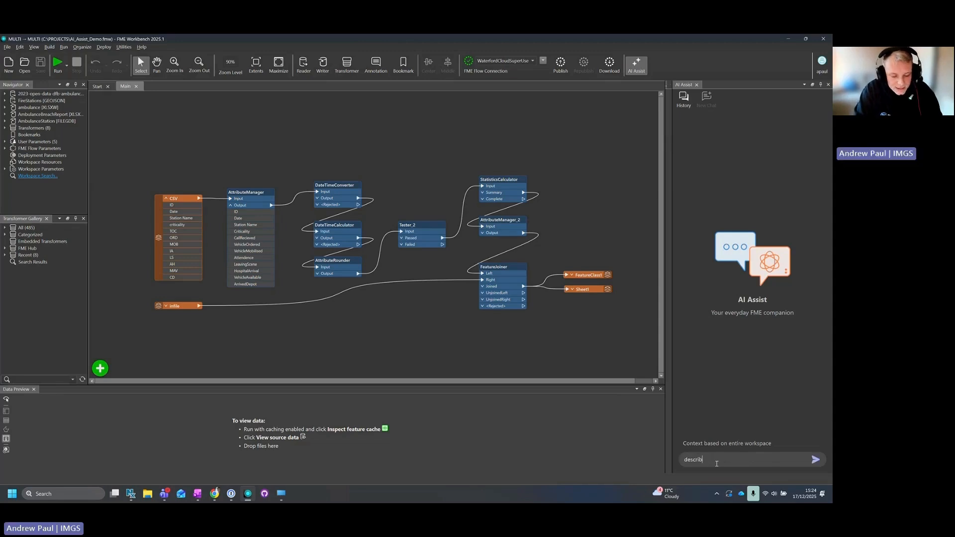
text(e to)
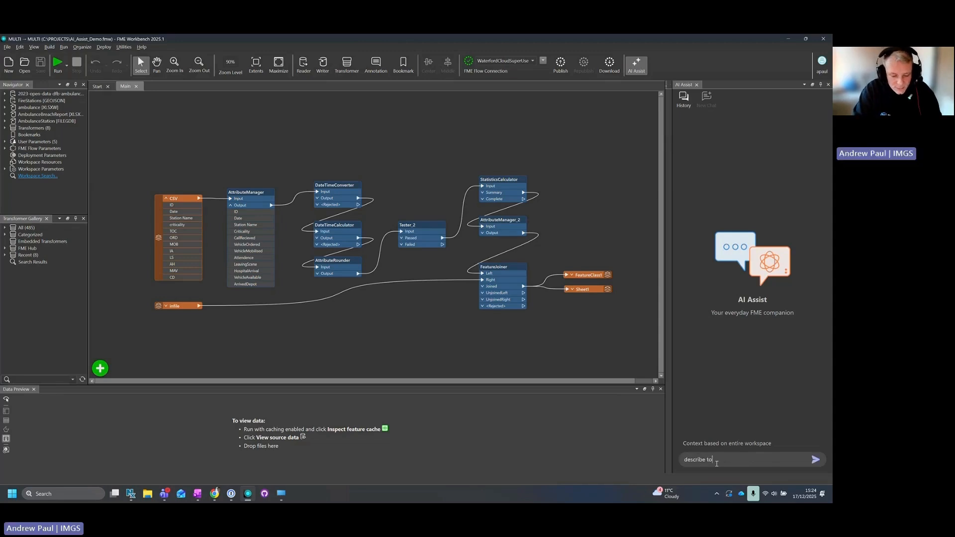
key(BackSpace)
text(his works)
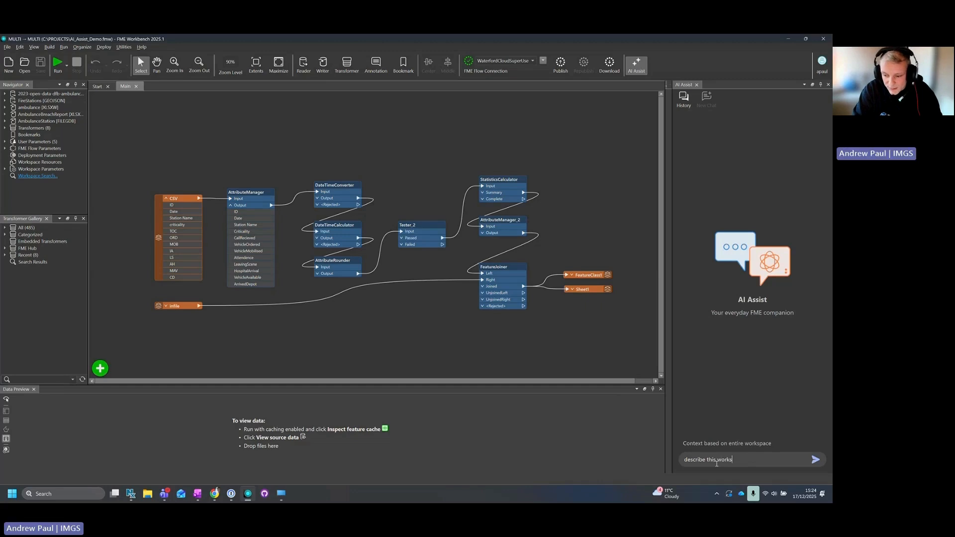
text(pace to me)
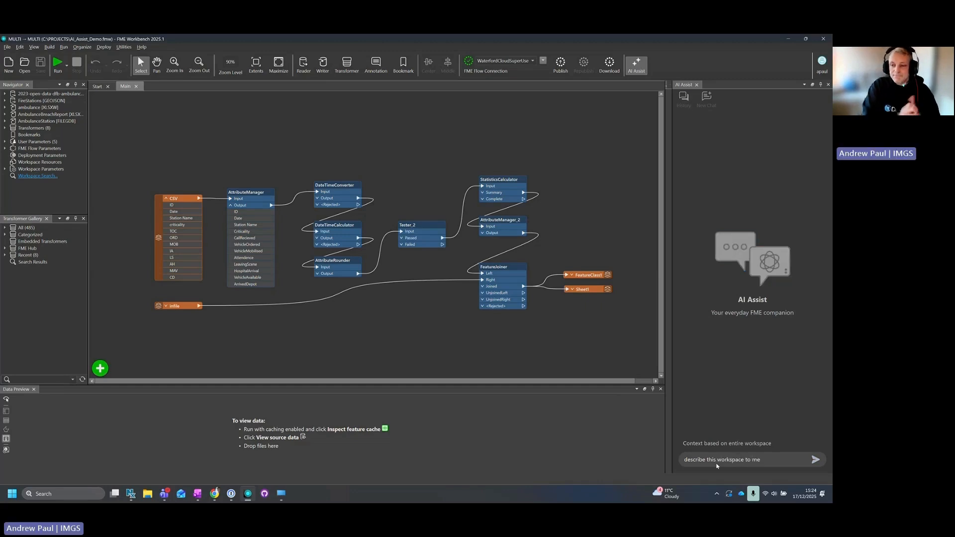
key(Return)
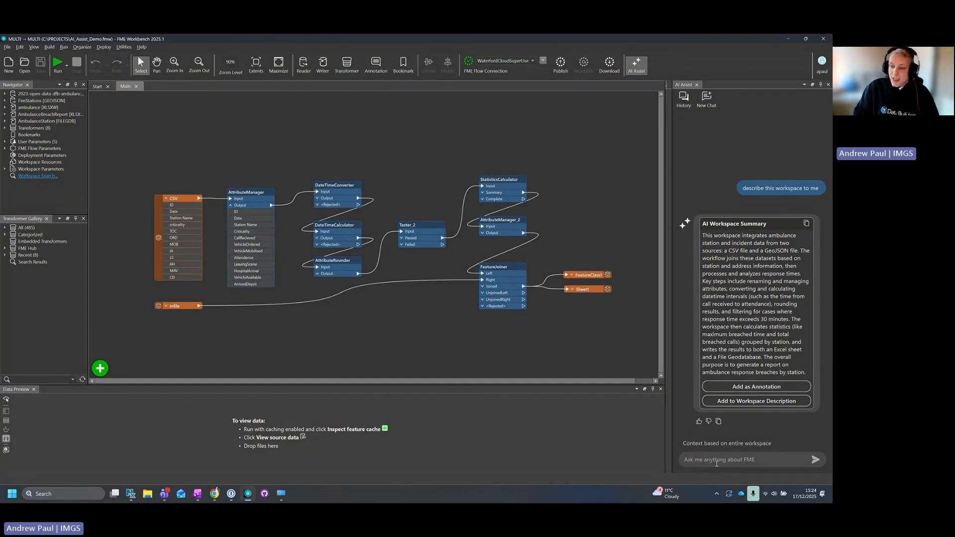
- Add the AI workspace summary to the workspace description and also to the canvas as an annotation
click(747, 402)
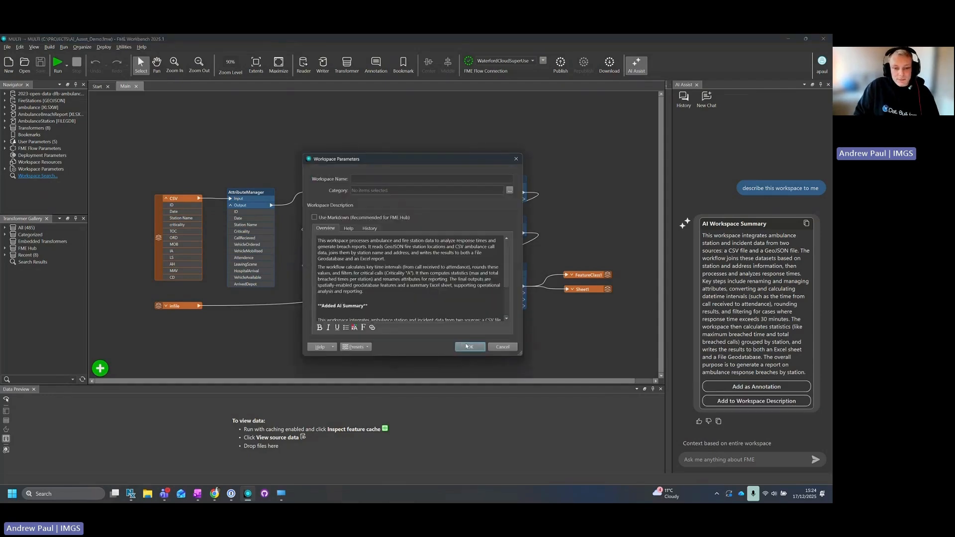
click(470, 346)
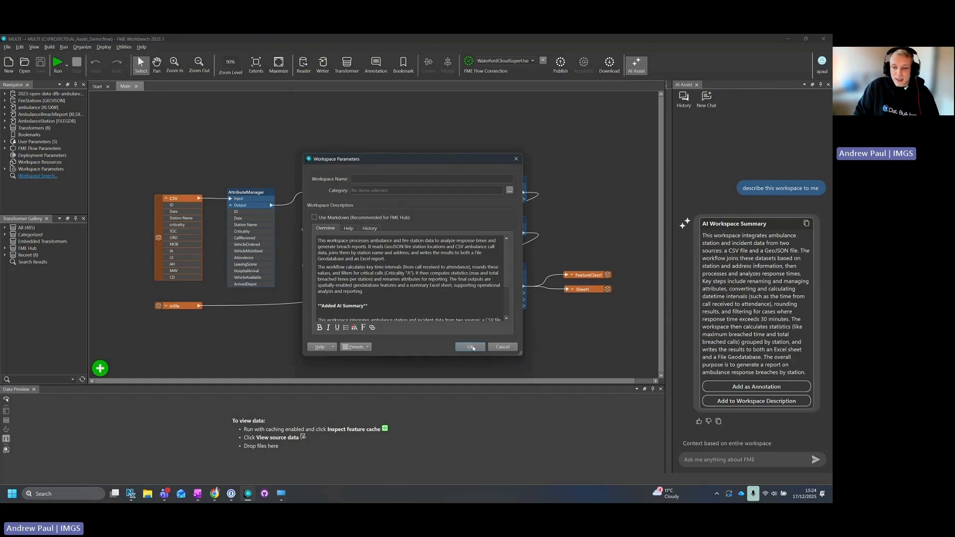
click(736, 387)
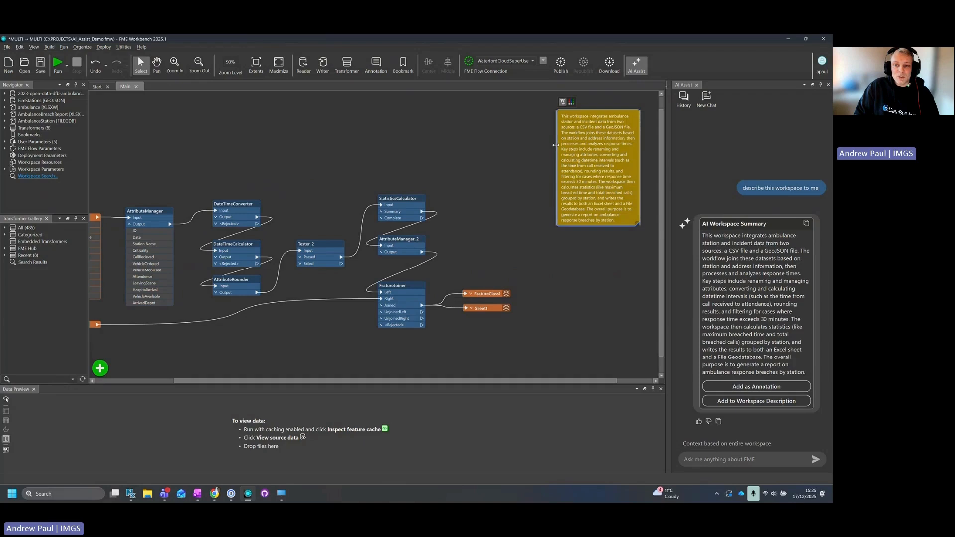
- Widen the summary annotation and place it above the AttributeManager and DateTimeConverter transformers
drag(556, 145, 374, 145)
drag(505, 130, 198, 165)
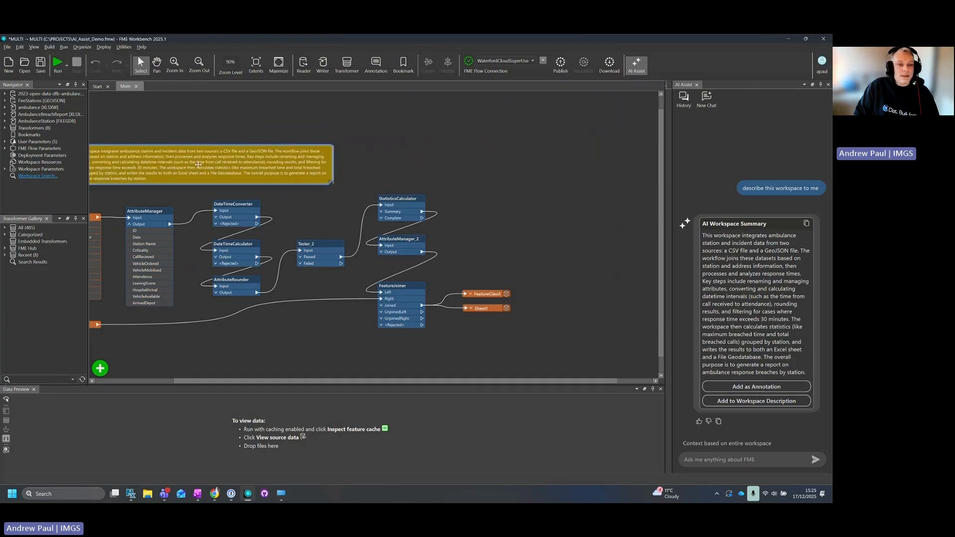
click(482, 159)
drag(326, 381, 270, 382)
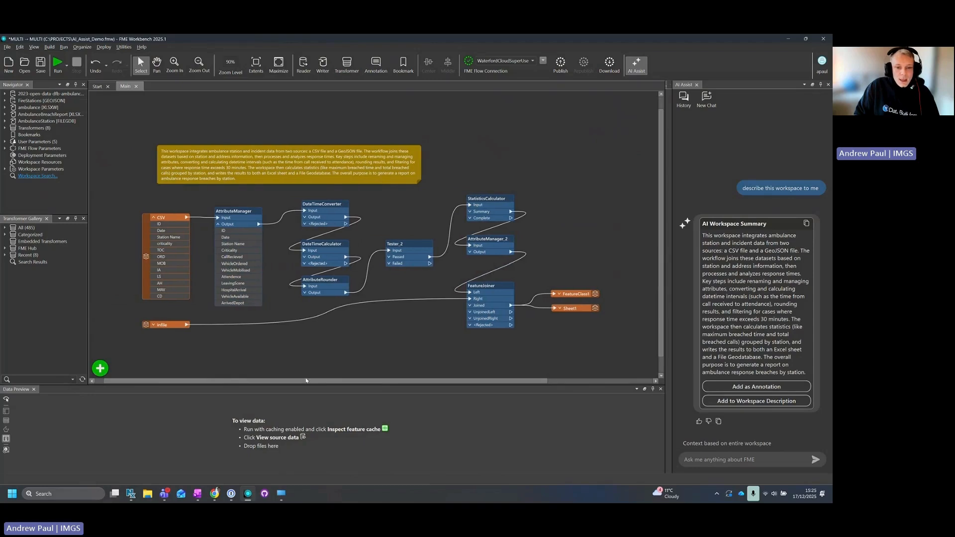
- Use the Tester_2 transformer as AI context and ask AI Assist "what is this tester filtering"
click(417, 246)
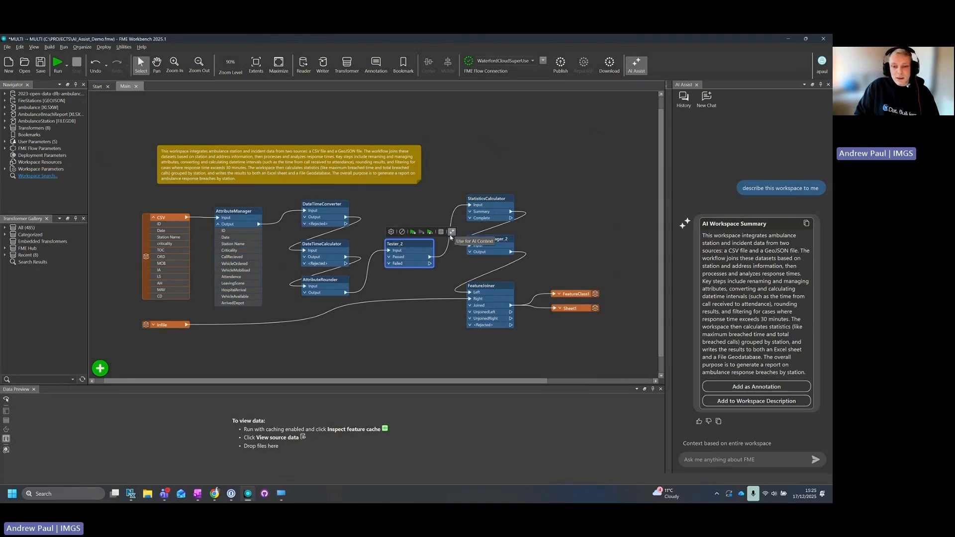
click(452, 233)
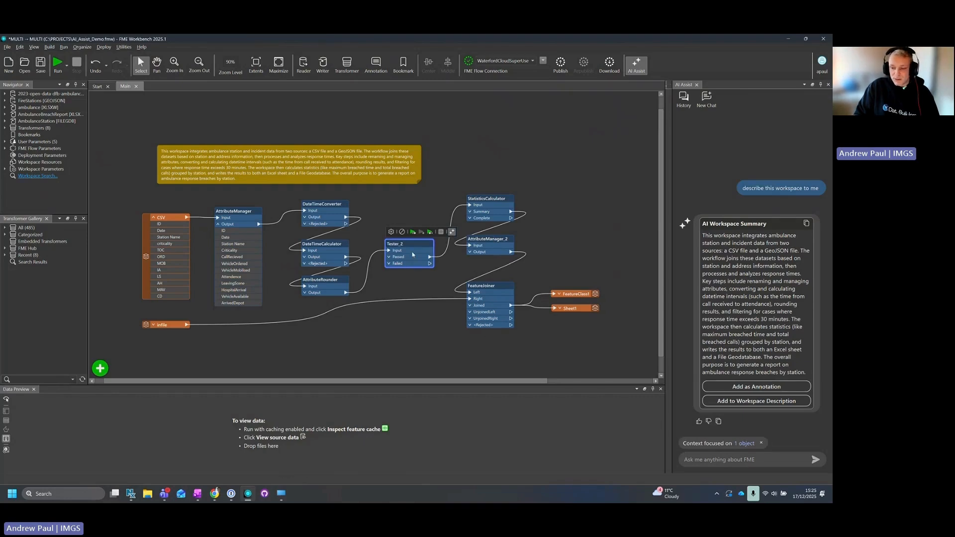
click(712, 460)
text(what is )
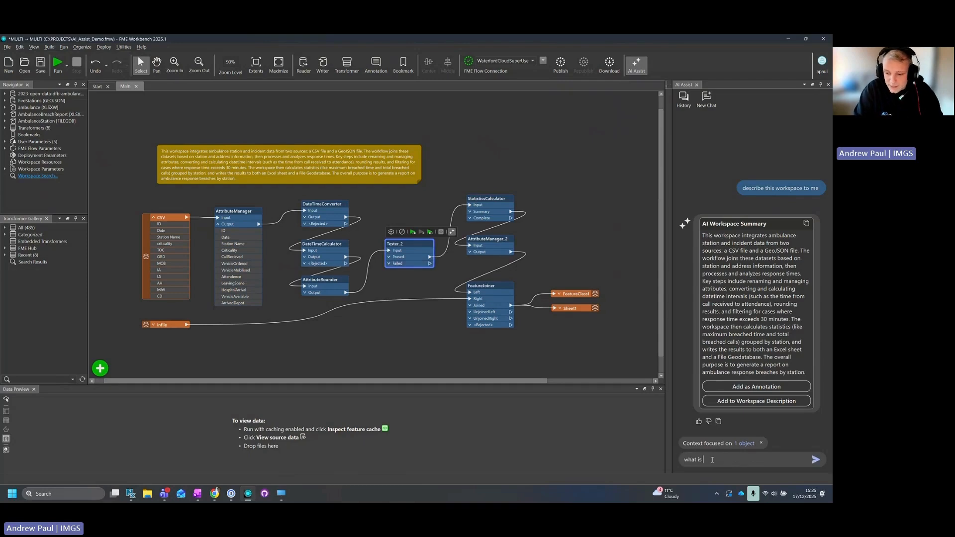
text(this tester )
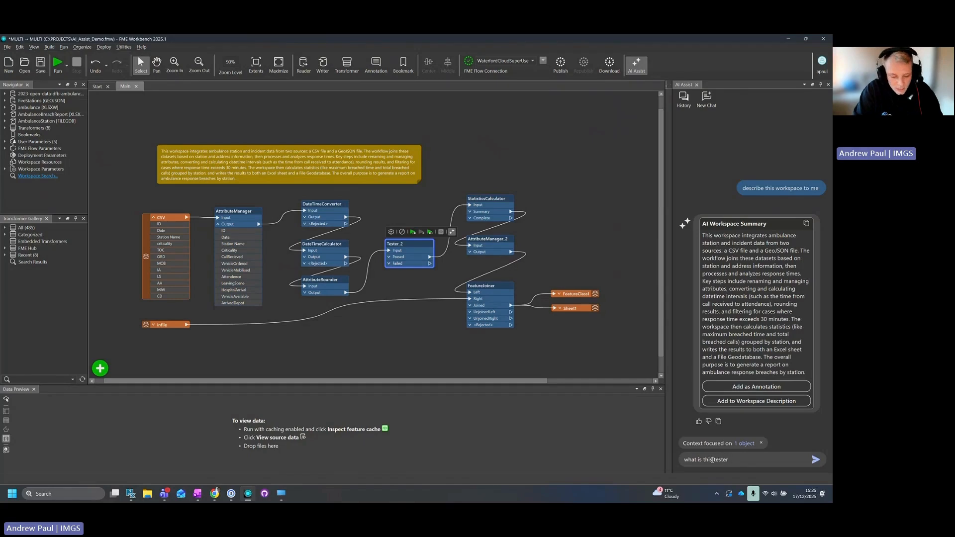
text(filtering)
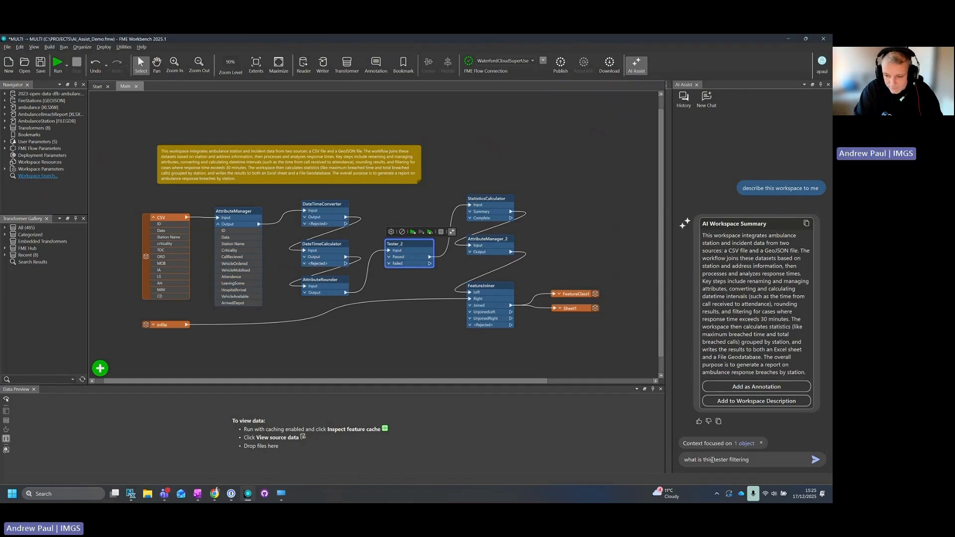
key(Return)
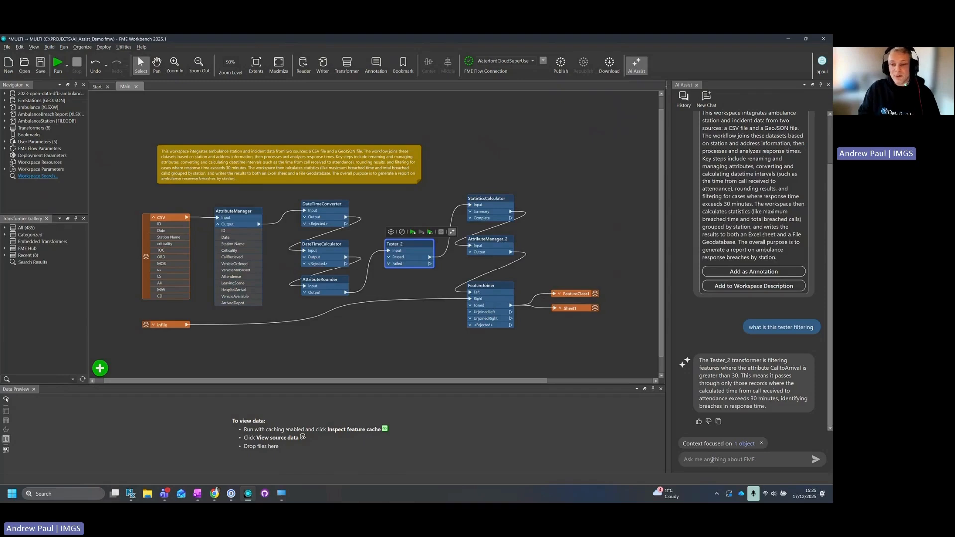
- Add a second test clause to Tester_2 on the Criticality attribute with the Contains Regex operator
double_click(408, 244)
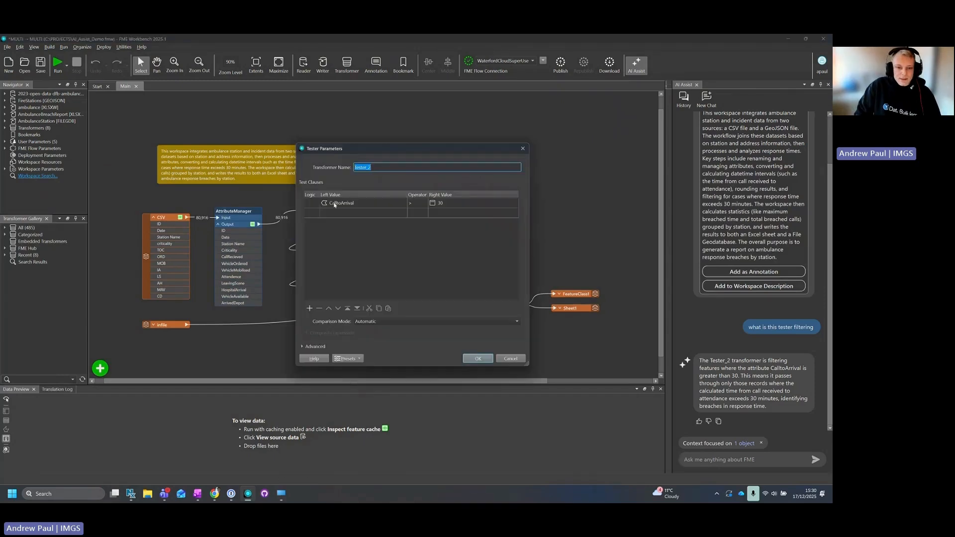
click(388, 213)
click(403, 214)
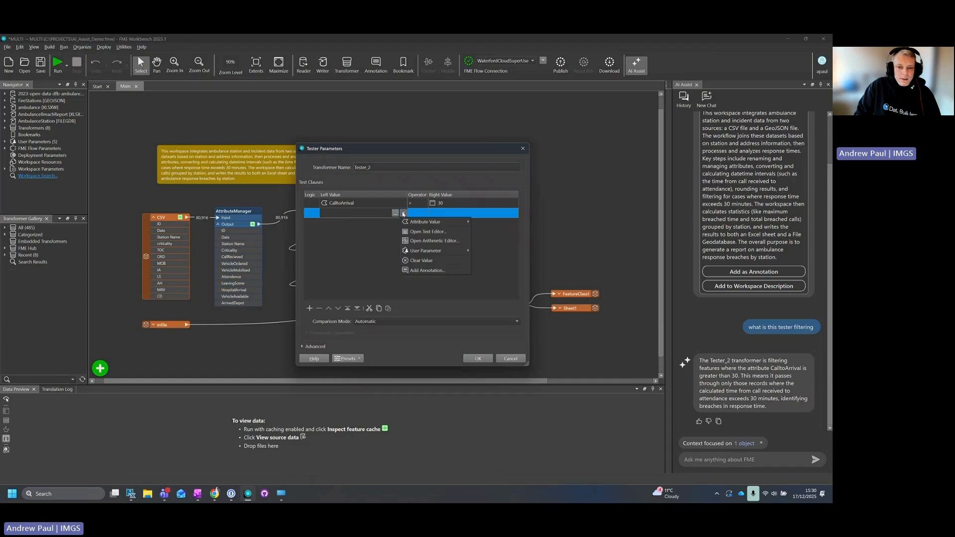
mouse_move(433, 221)
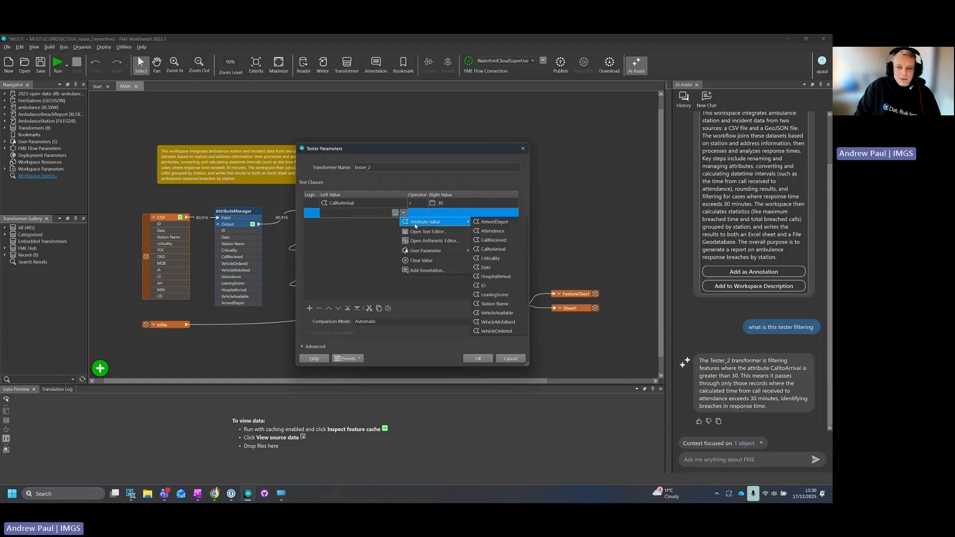
click(500, 259)
click(417, 213)
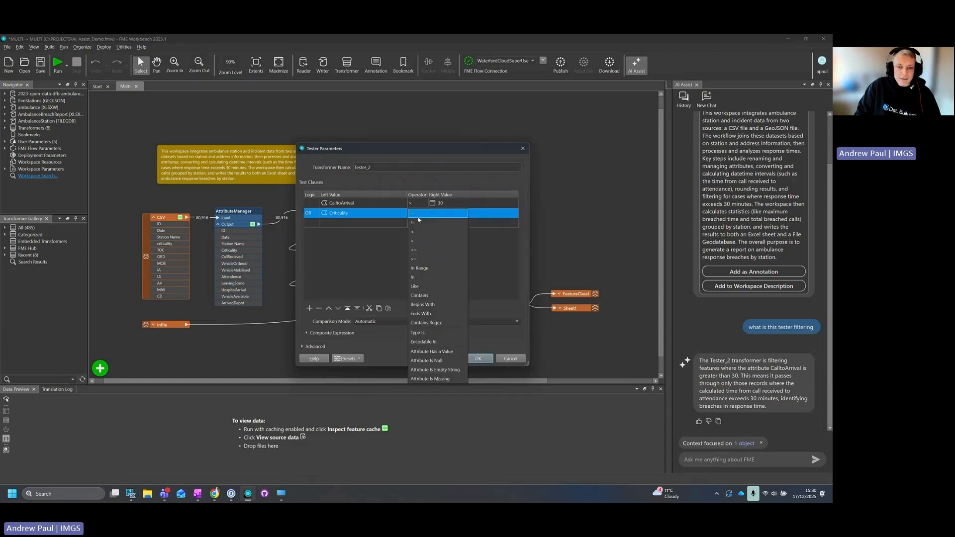
click(443, 324)
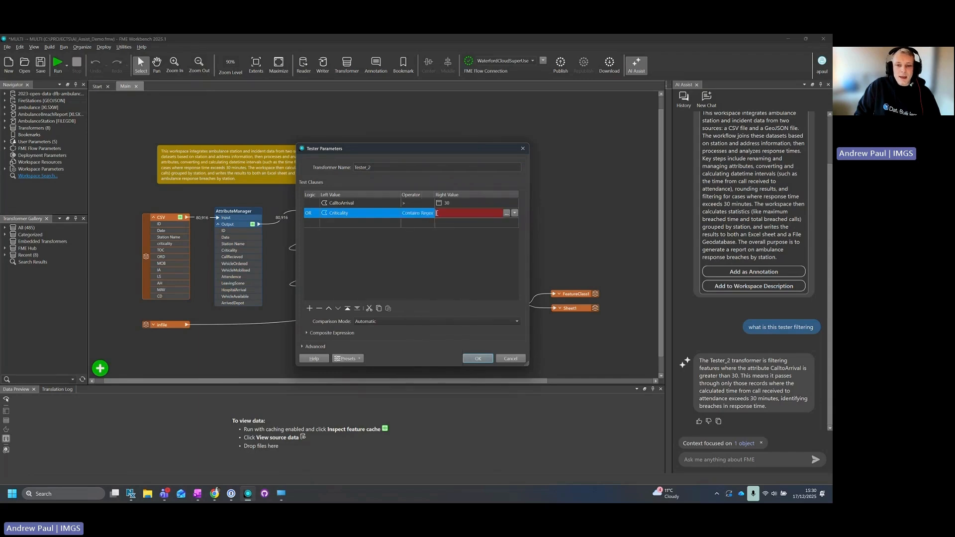
- Generate a regular expression for the Criticality clause's right value with AI Assist, using the description "filter only values of A B or C"
click(498, 212)
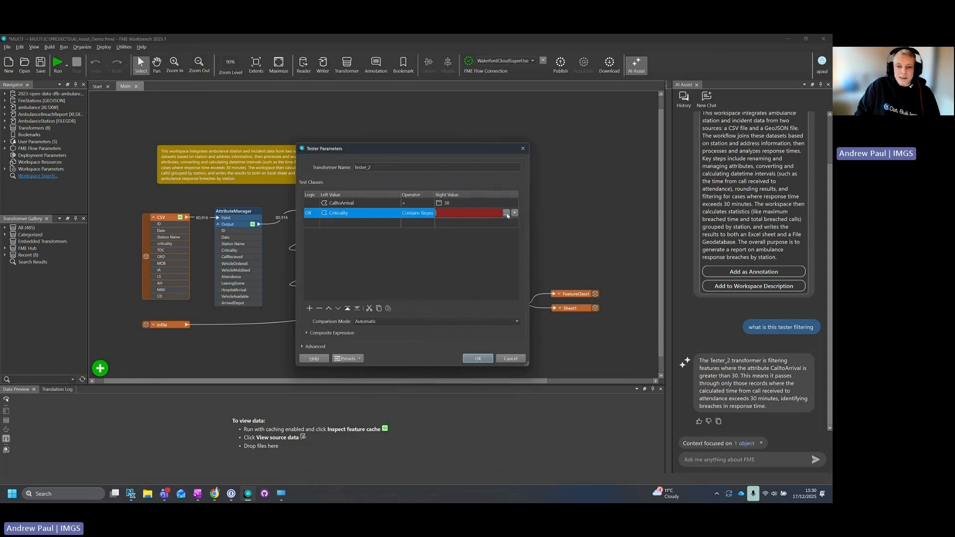
click(515, 214)
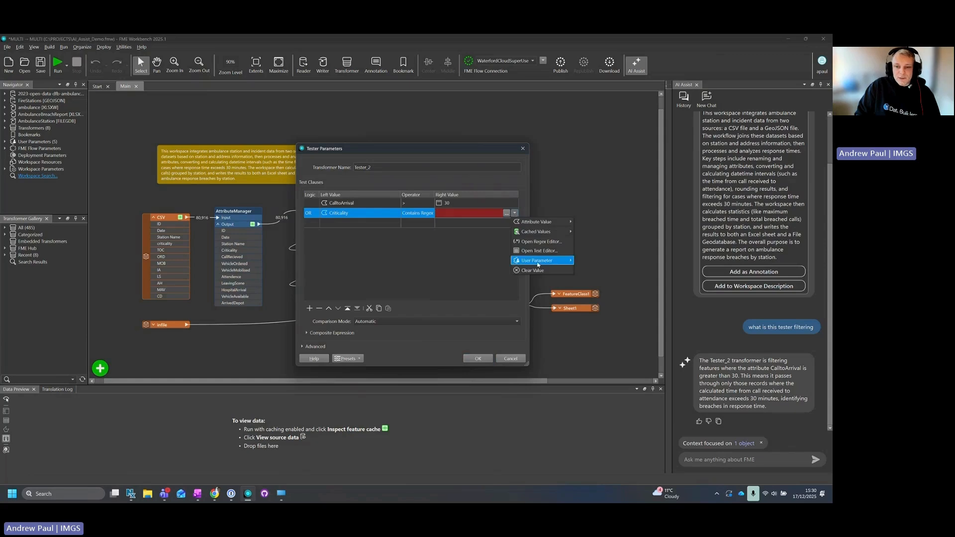
click(534, 245)
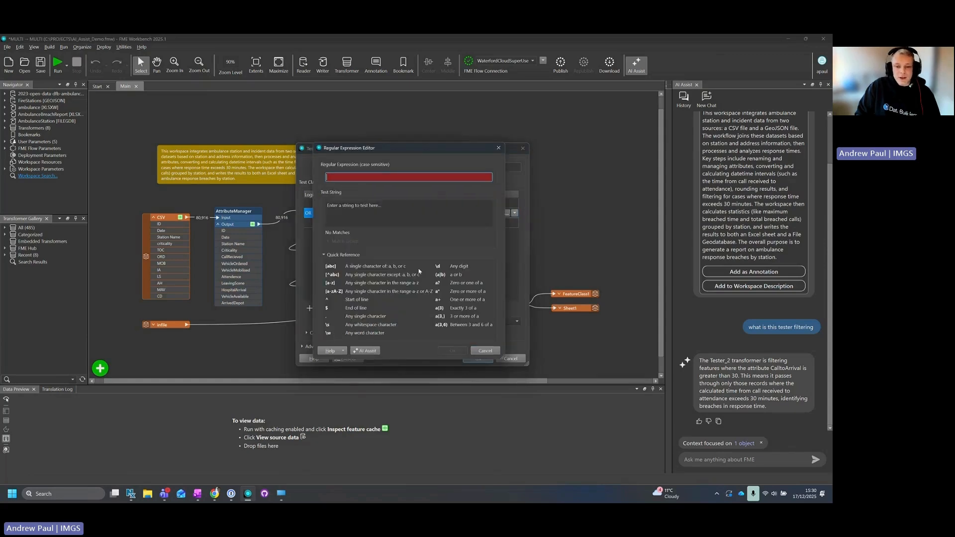
click(374, 351)
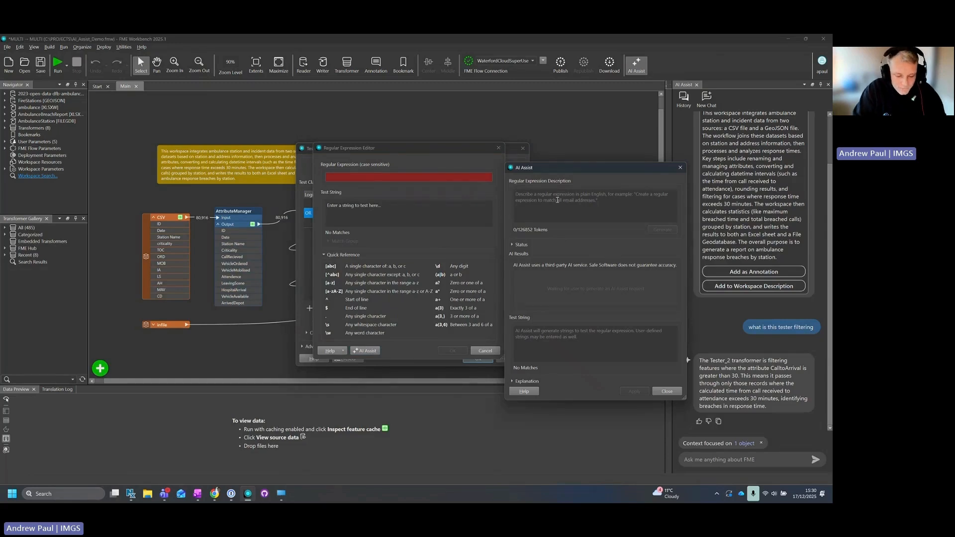
text(filte)
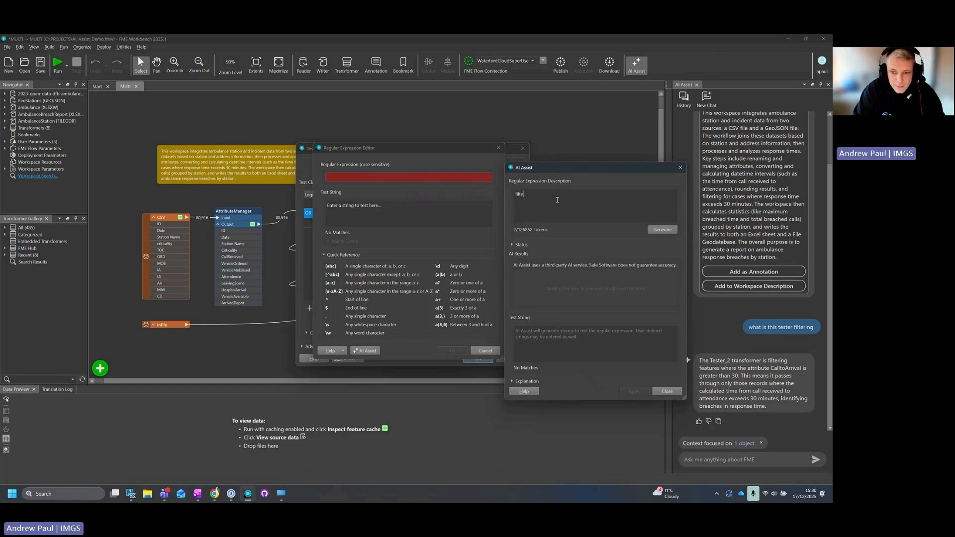
text(r only values )
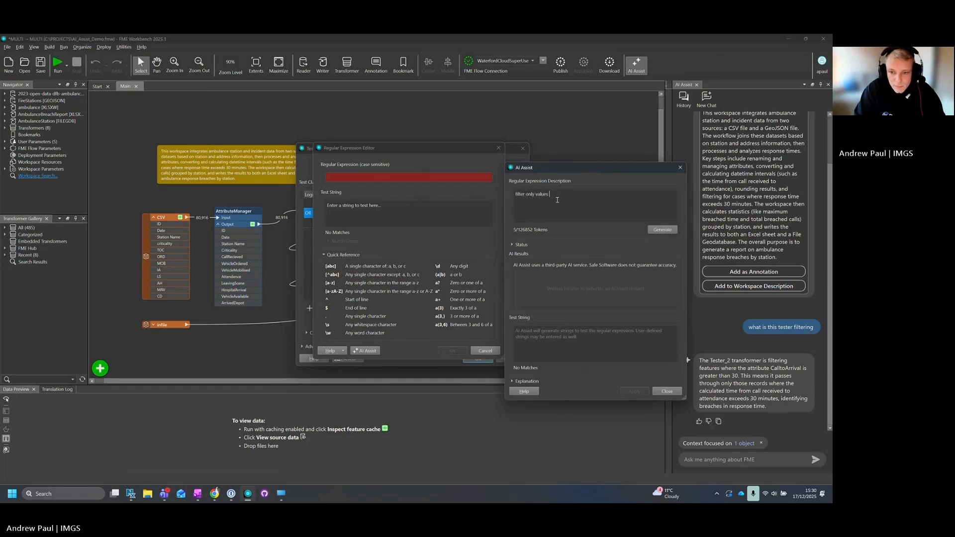
text(of A B )
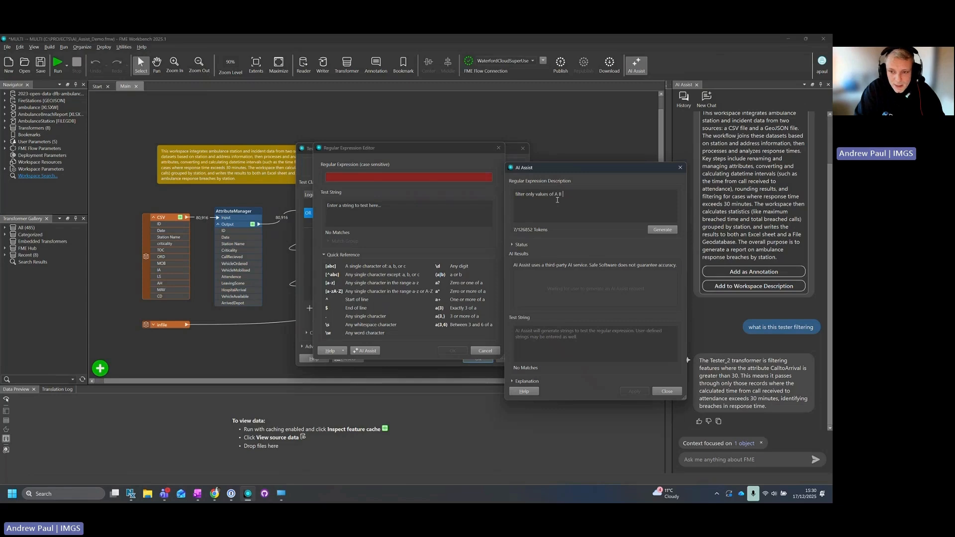
text(or C)
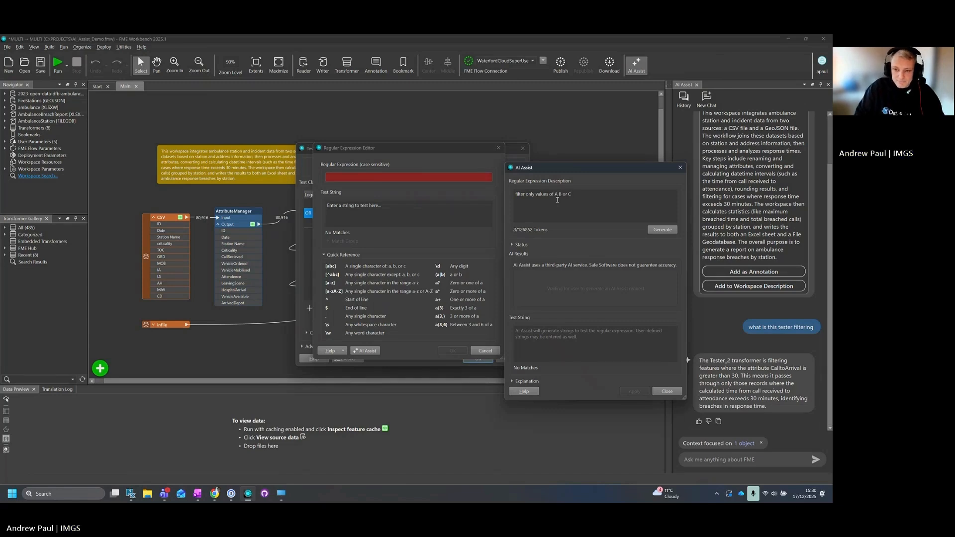
click(664, 228)
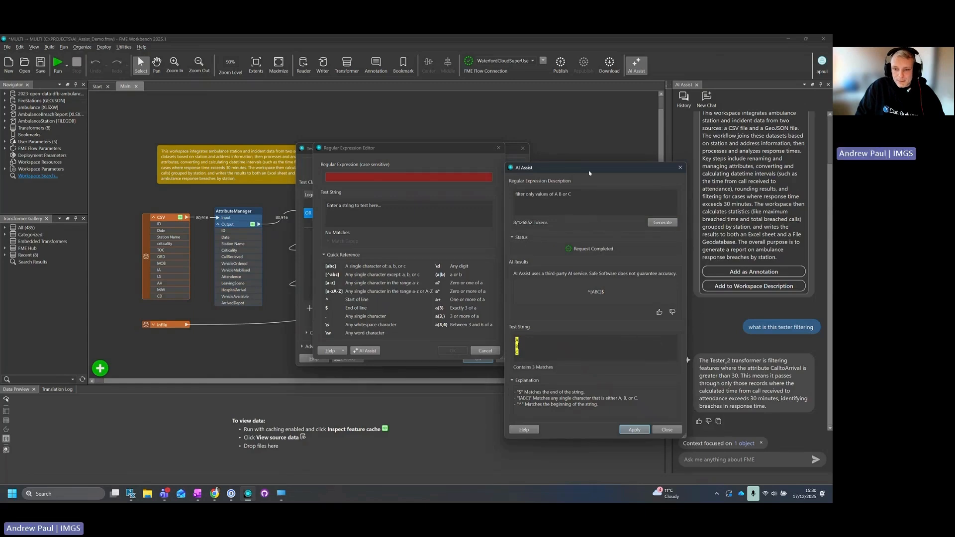
- Apply the generated expression ^[ABC]$ to the Criticality clause and save the Tester_2 parameters
drag(590, 168, 517, 121)
click(561, 380)
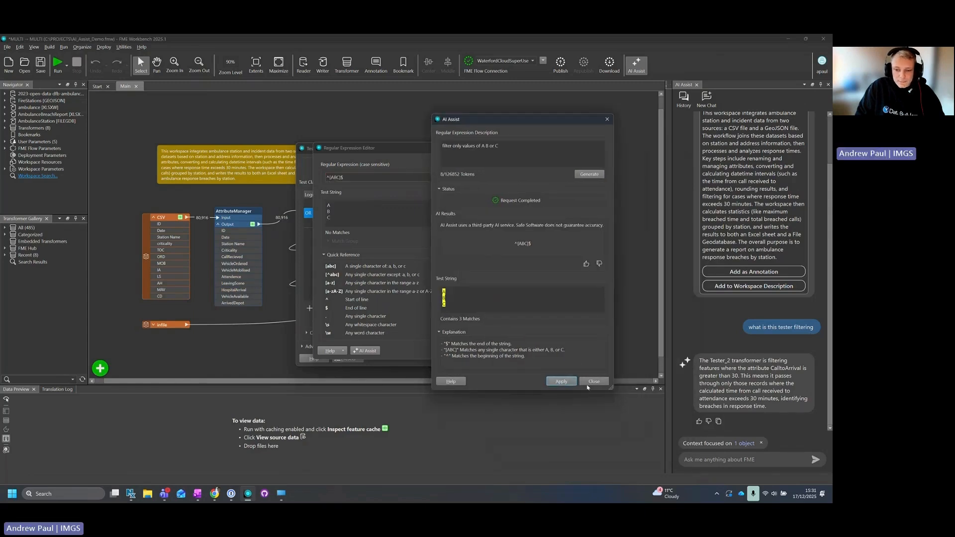
click(447, 350)
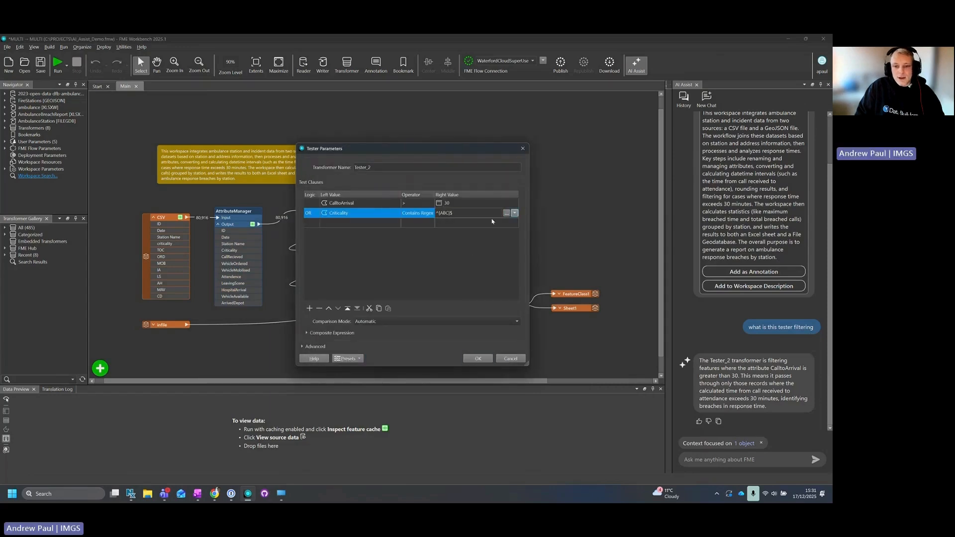
click(478, 358)
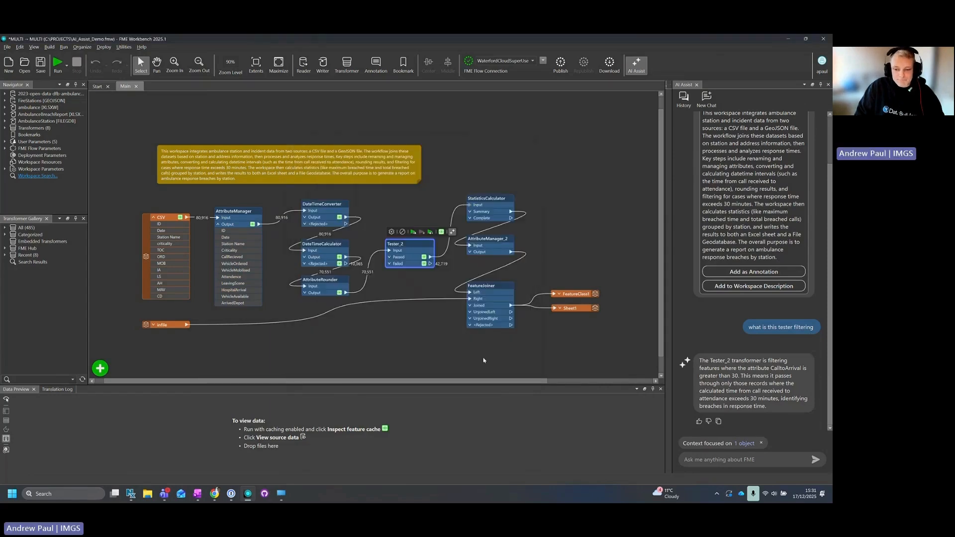
- Run the workspace up to Tester_2 and inspect the Criticality and CalltoArrival values of its passed features
click(413, 233)
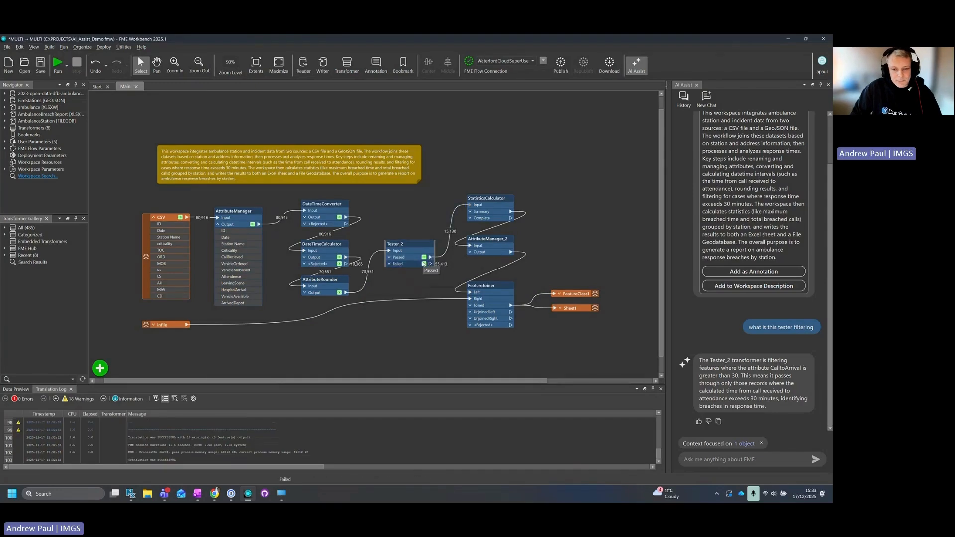
click(425, 258)
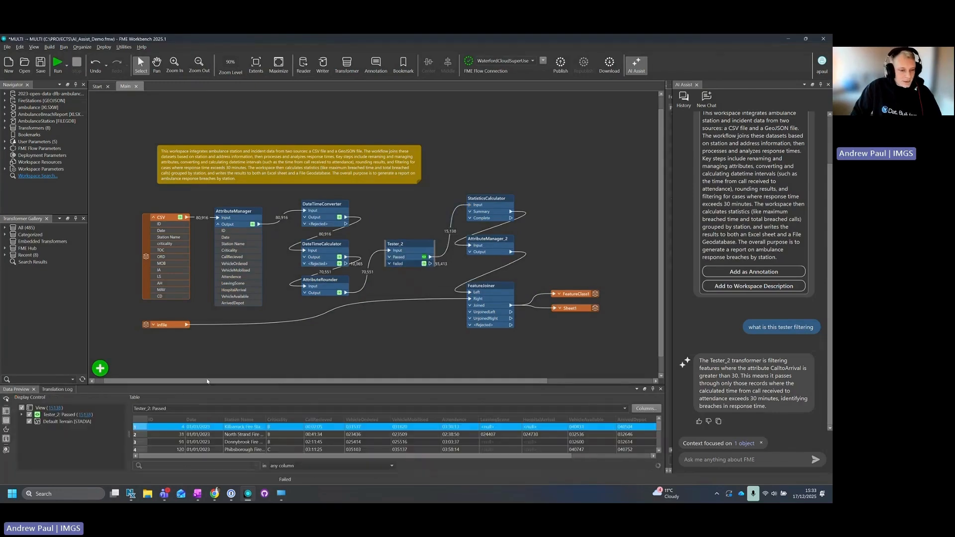
scroll(293, 442, down, 6)
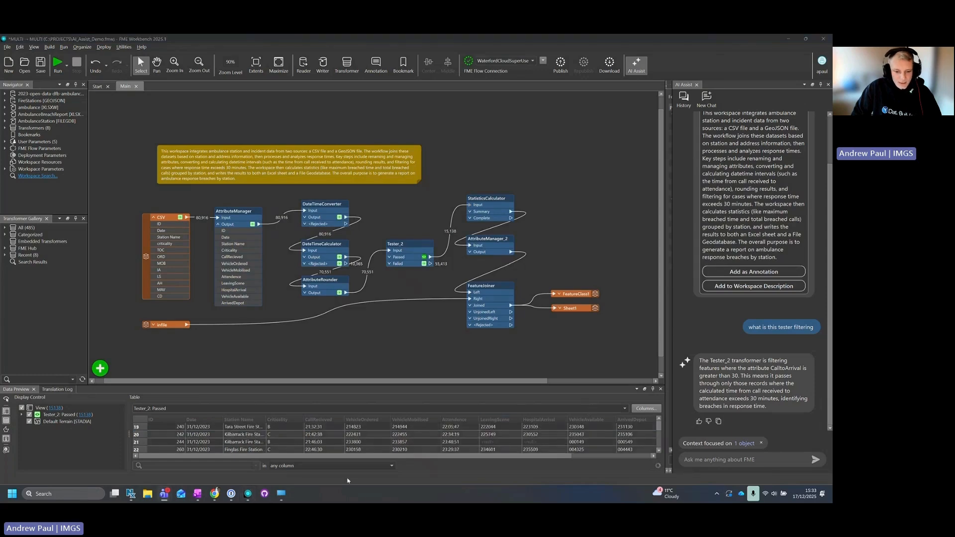
drag(354, 459, 475, 457)
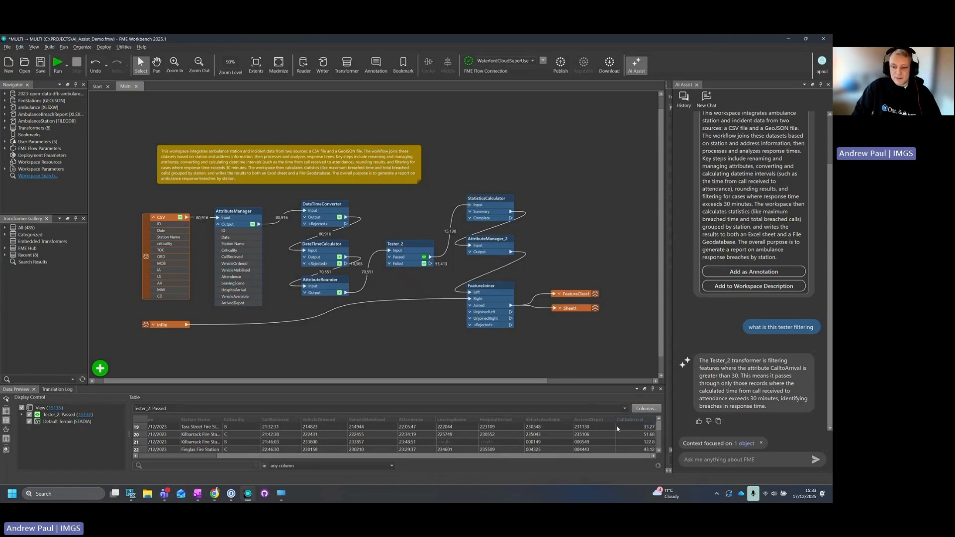
scroll(621, 434, down, 2)
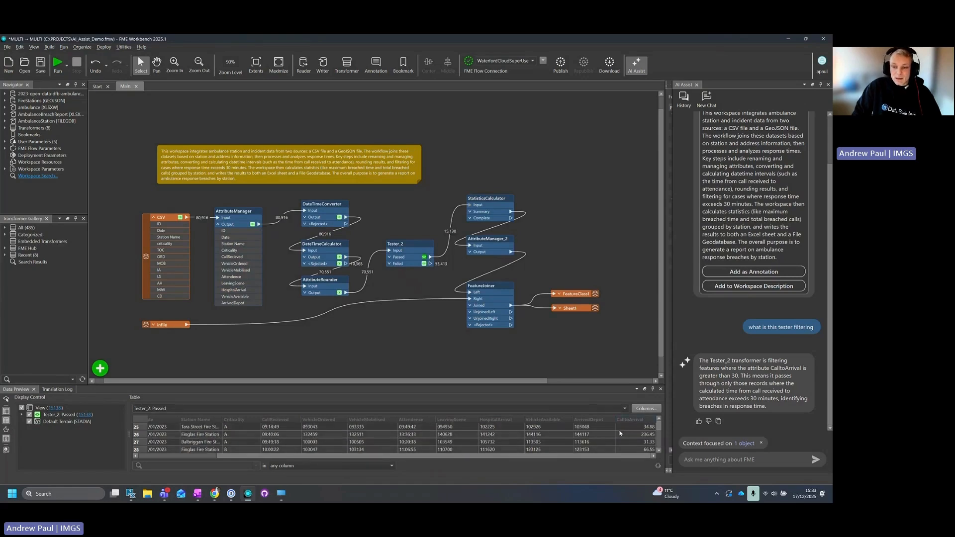